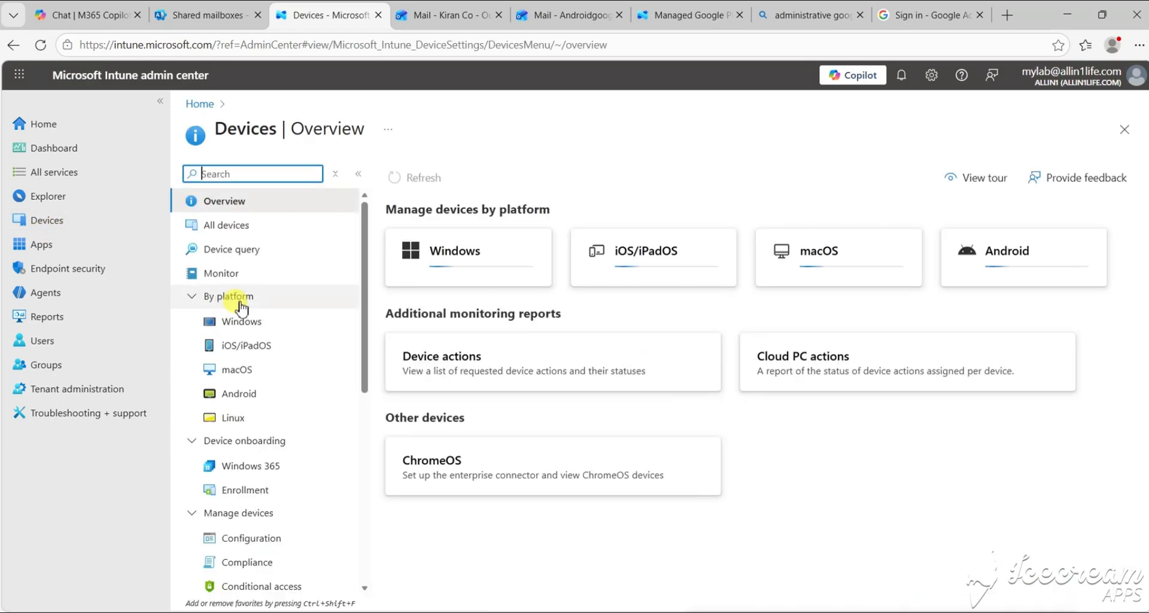
Open the Managed Google Play settings in the Android device enrollment prerequisites
click(239, 394)
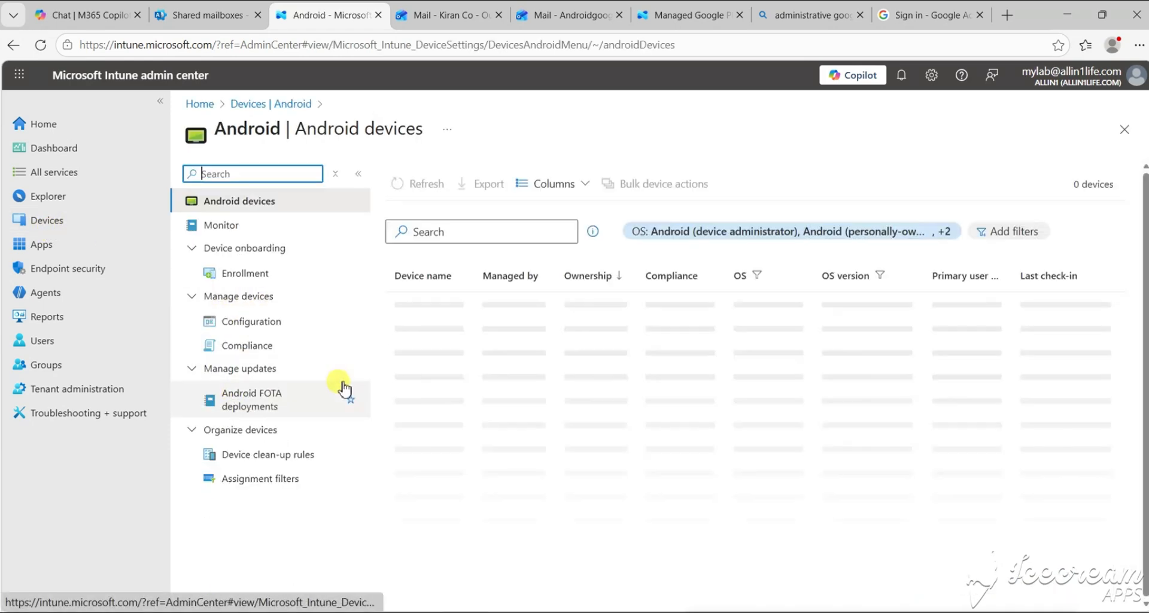
click(286, 289)
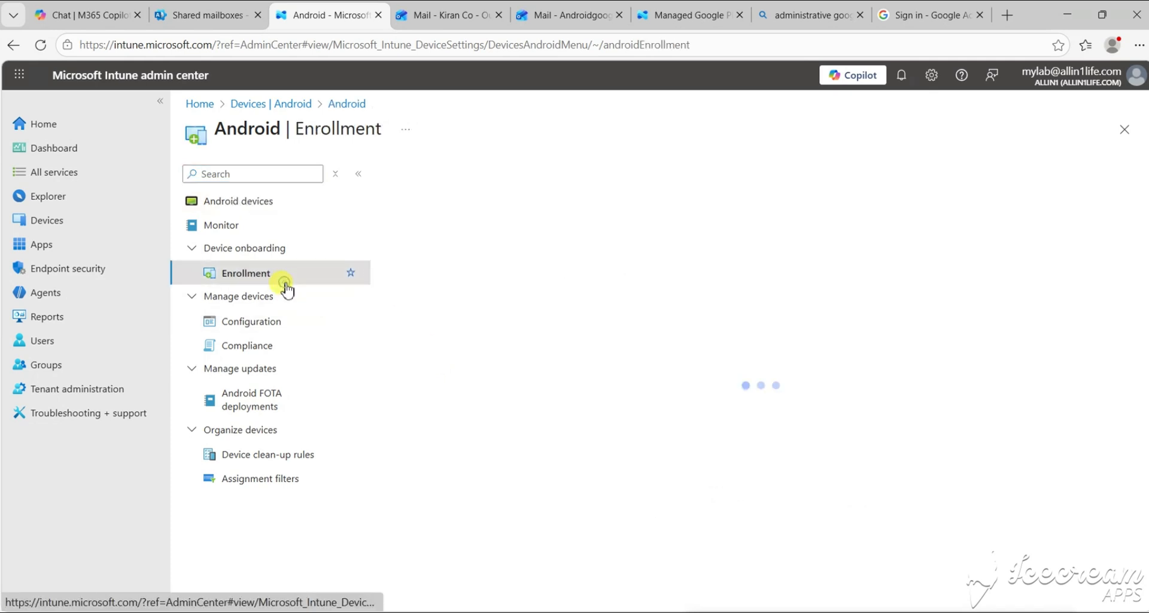
click(477, 390)
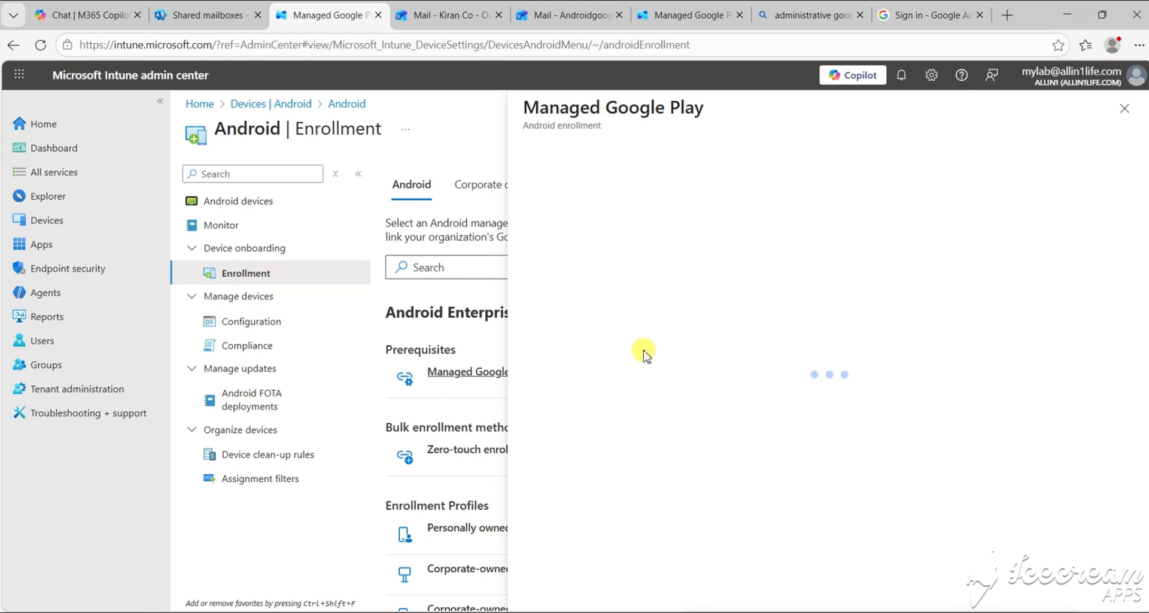
Grant Microsoft permission to send user and device information to Google, and start connecting the Intune tenant to Google
click(556, 366)
click(548, 365)
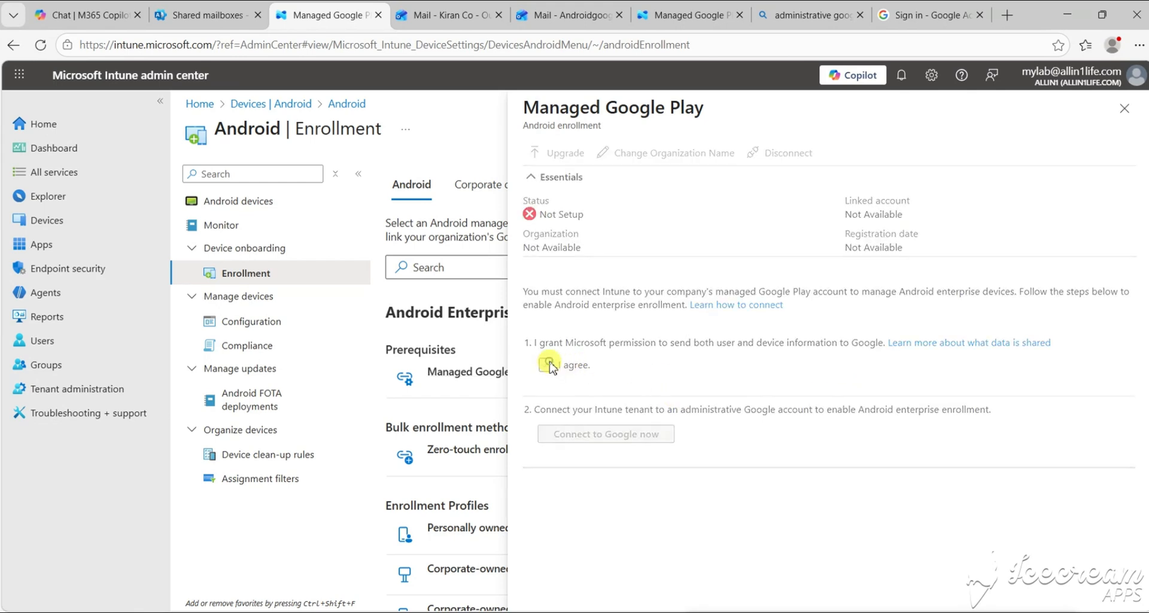
click(549, 365)
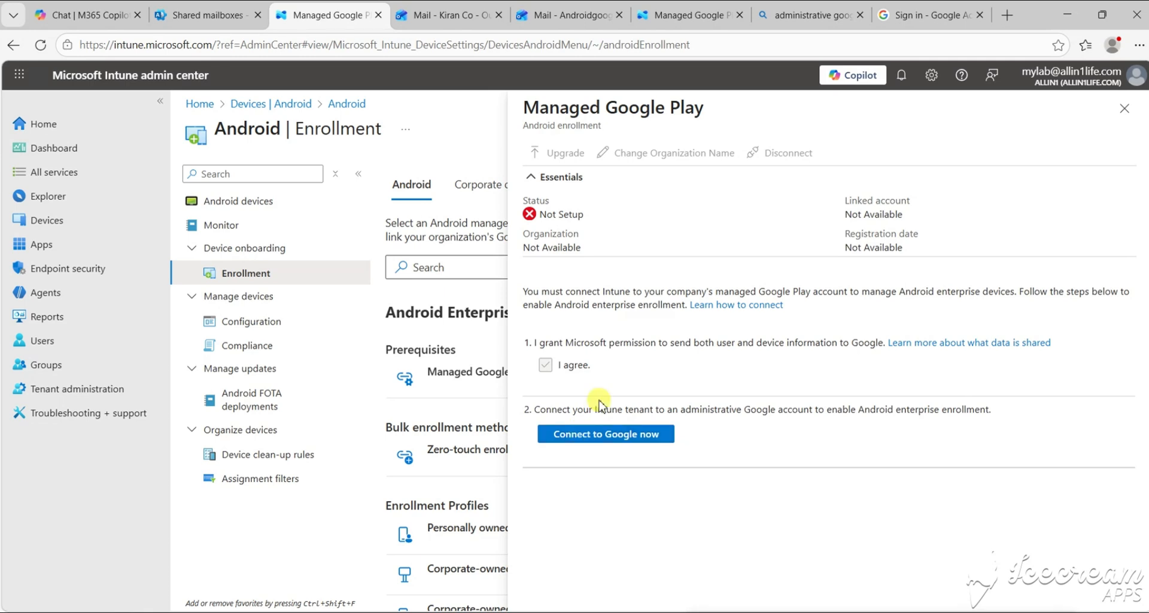
click(598, 433)
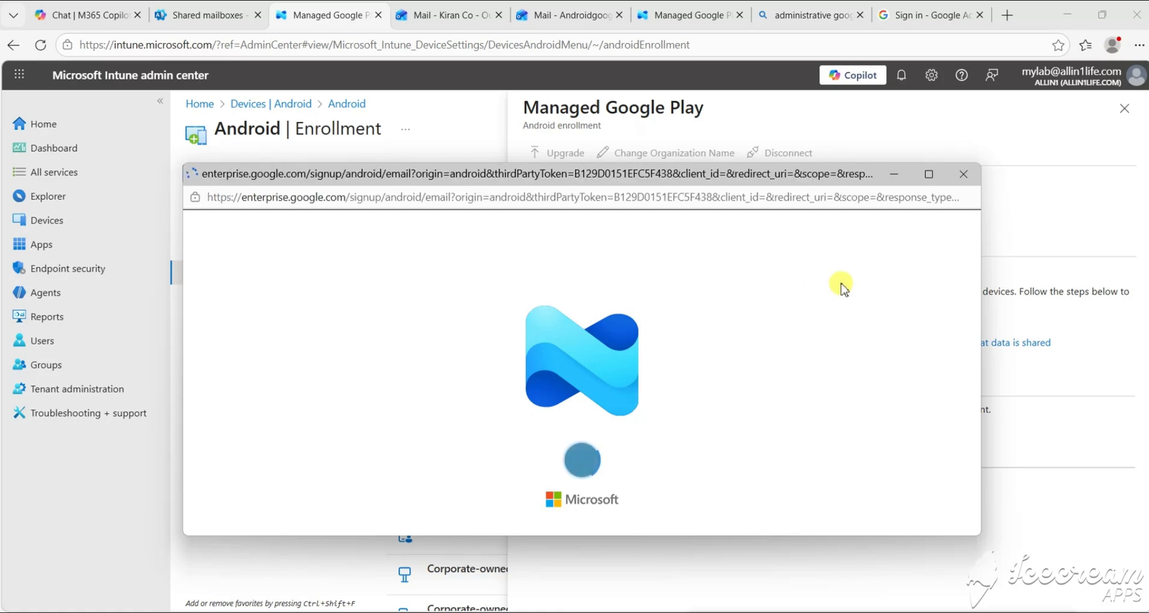
Replace the suggested work email with the dedicated Google Play mailbox address and choose to create the account with a password
drag(757, 476, 595, 479)
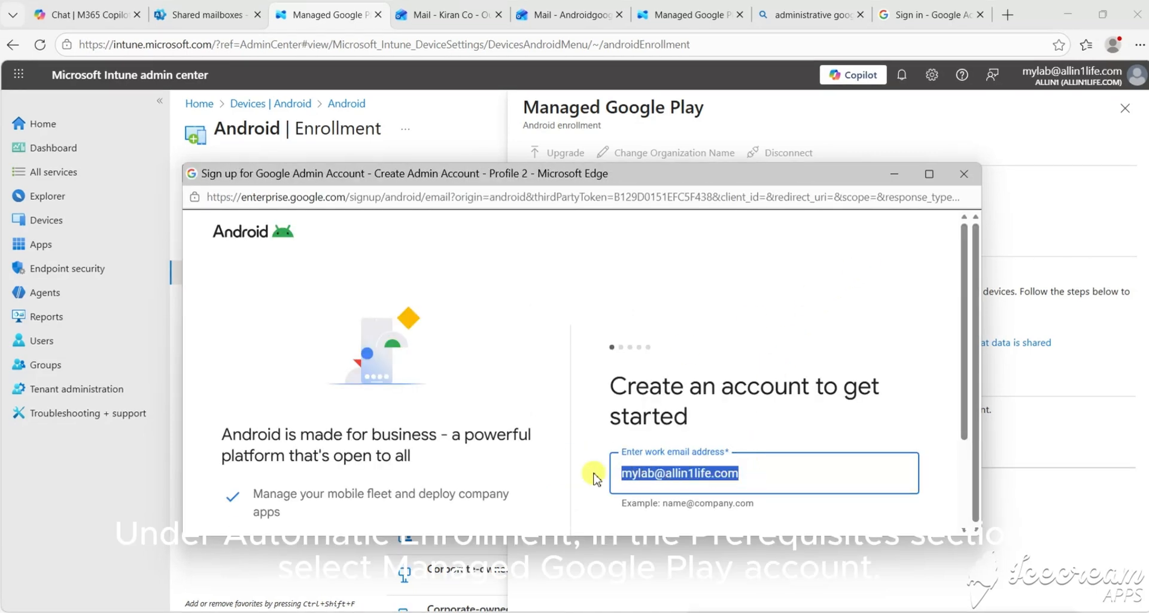
key(ctrl+v)
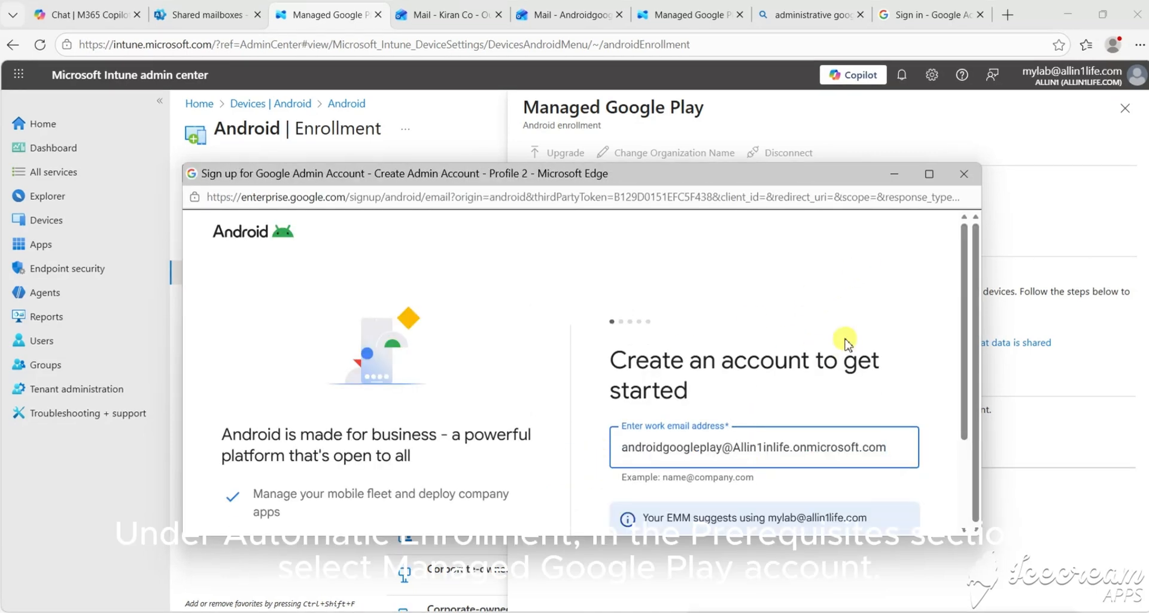
click(929, 173)
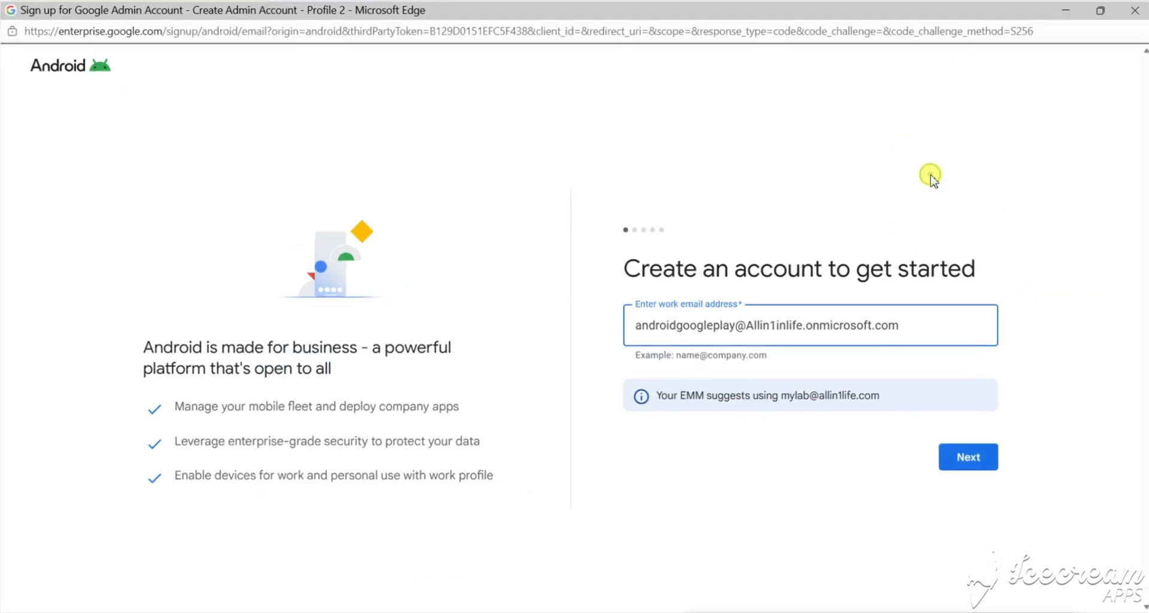
click(962, 458)
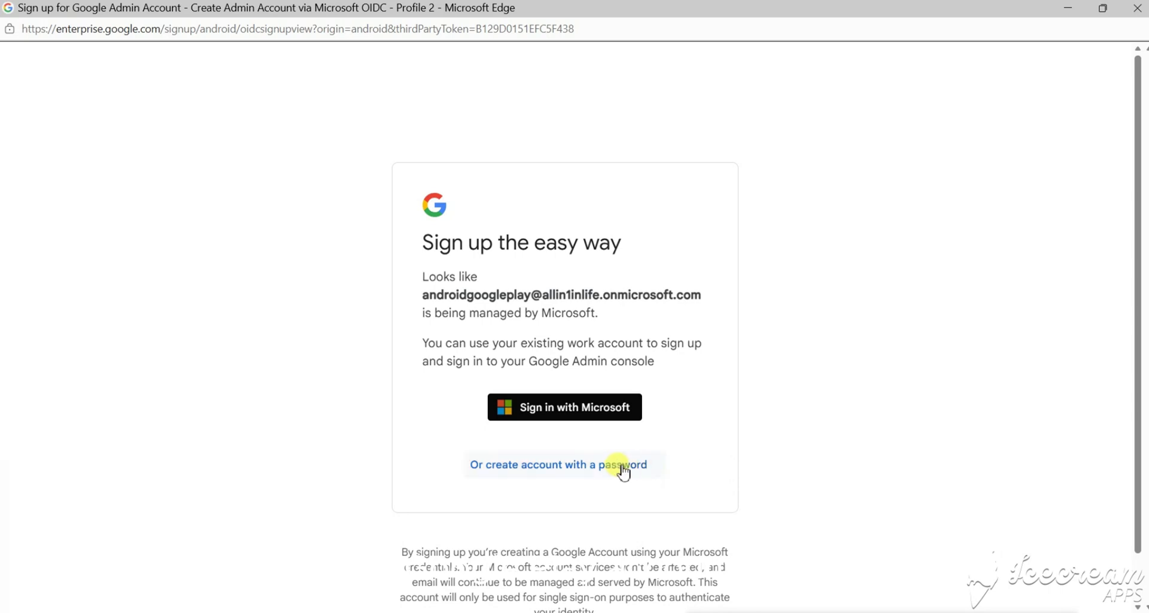
click(621, 469)
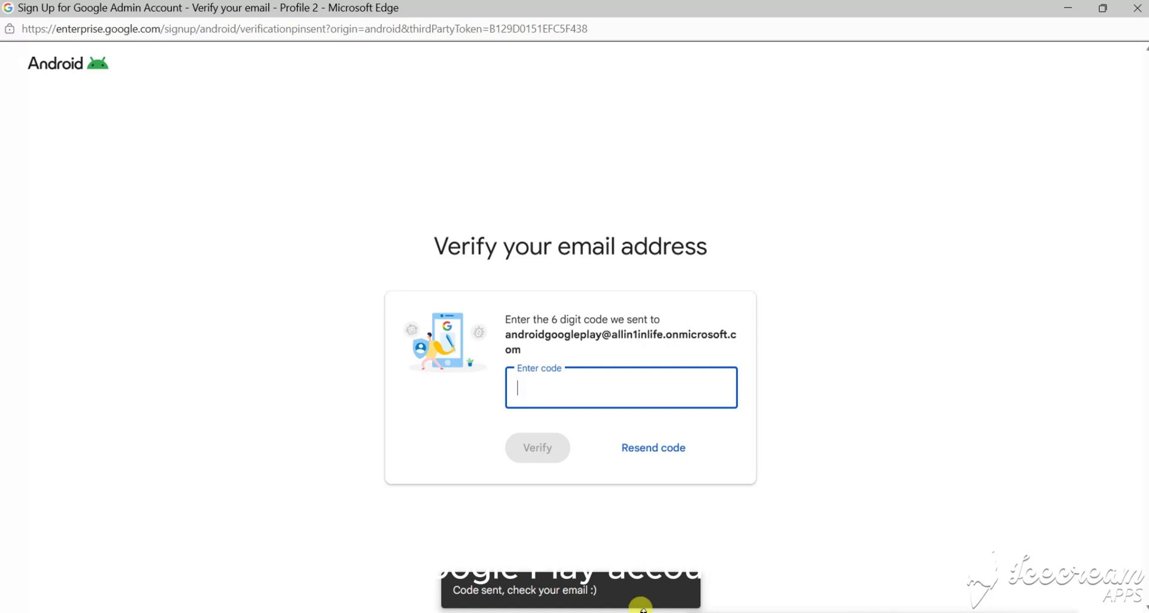
Switch to the Google Play mailbox in Outlook and copy the verification code from the newest Google Workspace Team message
key(super+Tab)
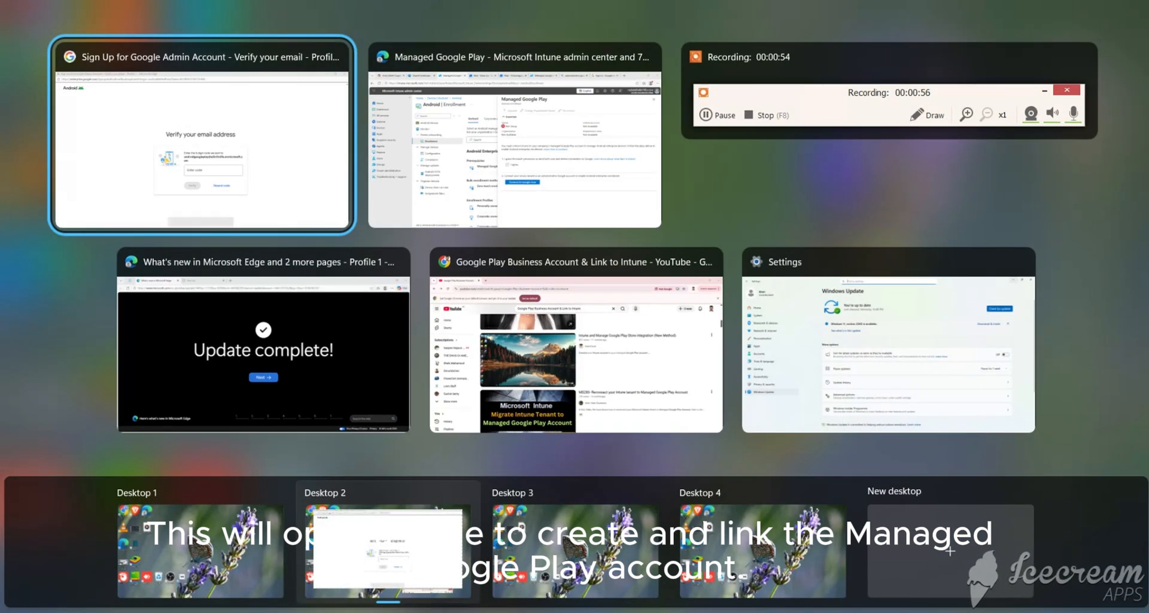
click(610, 172)
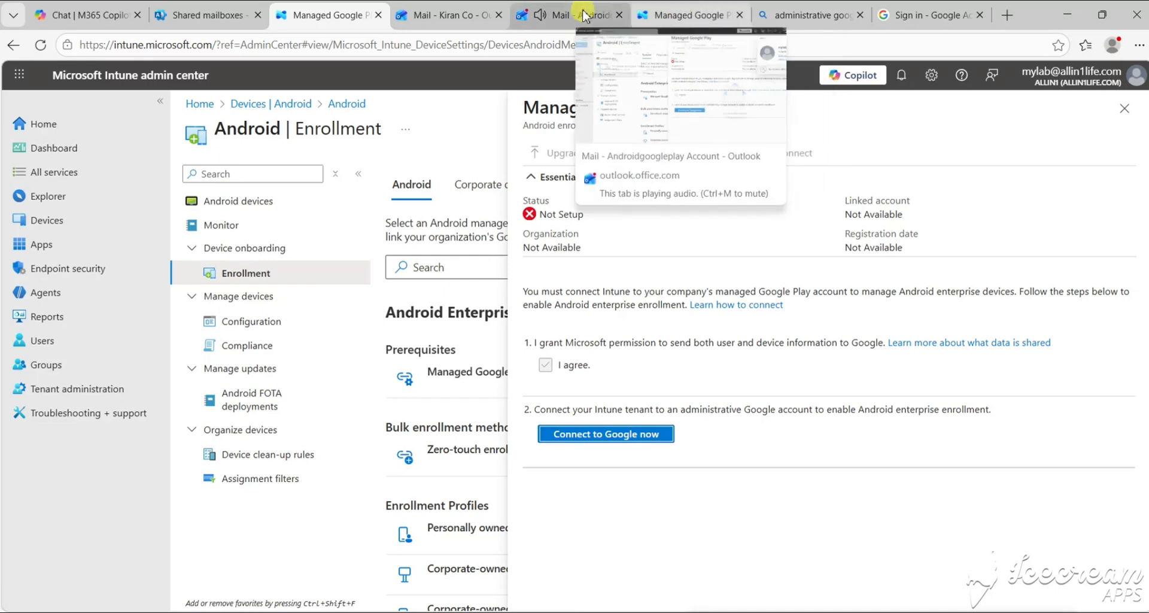
click(543, 13)
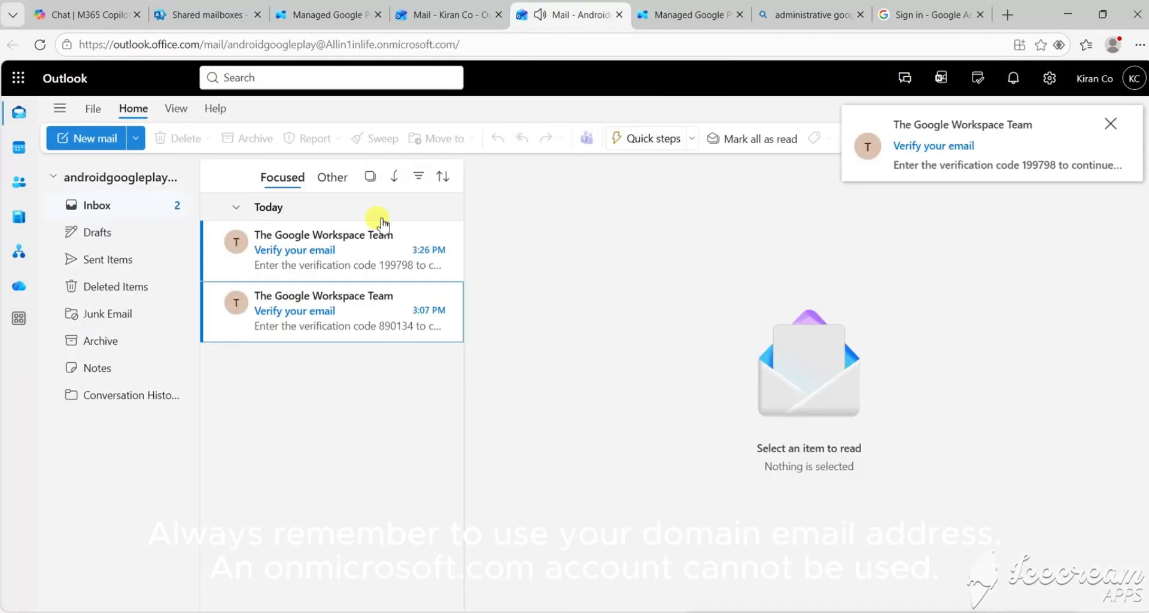
click(365, 236)
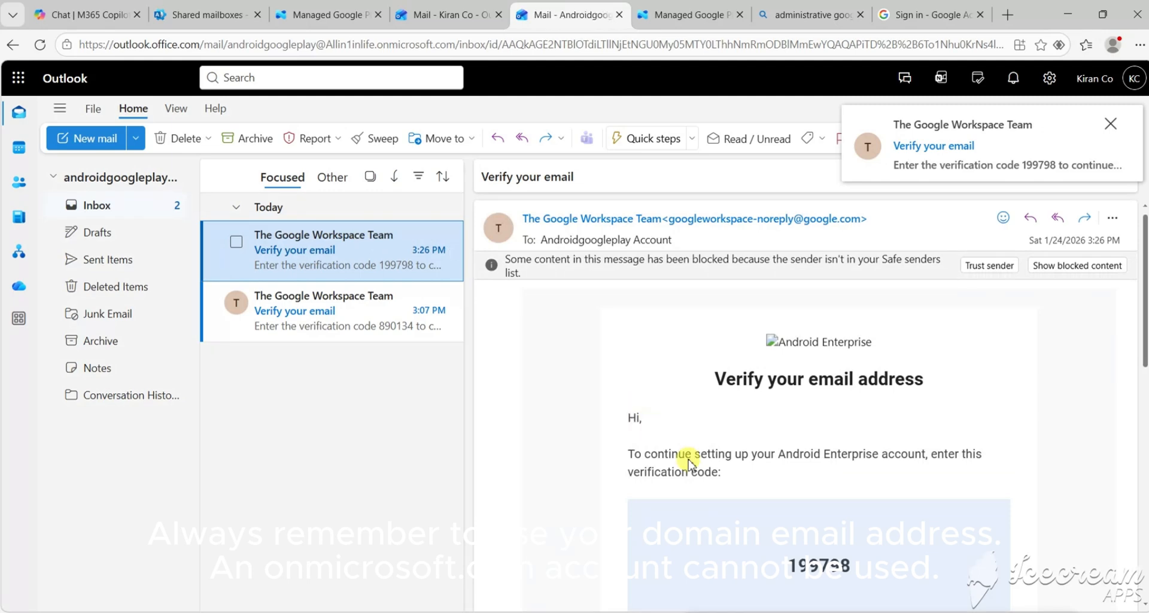
double_click(814, 565)
key(ctrl+c)
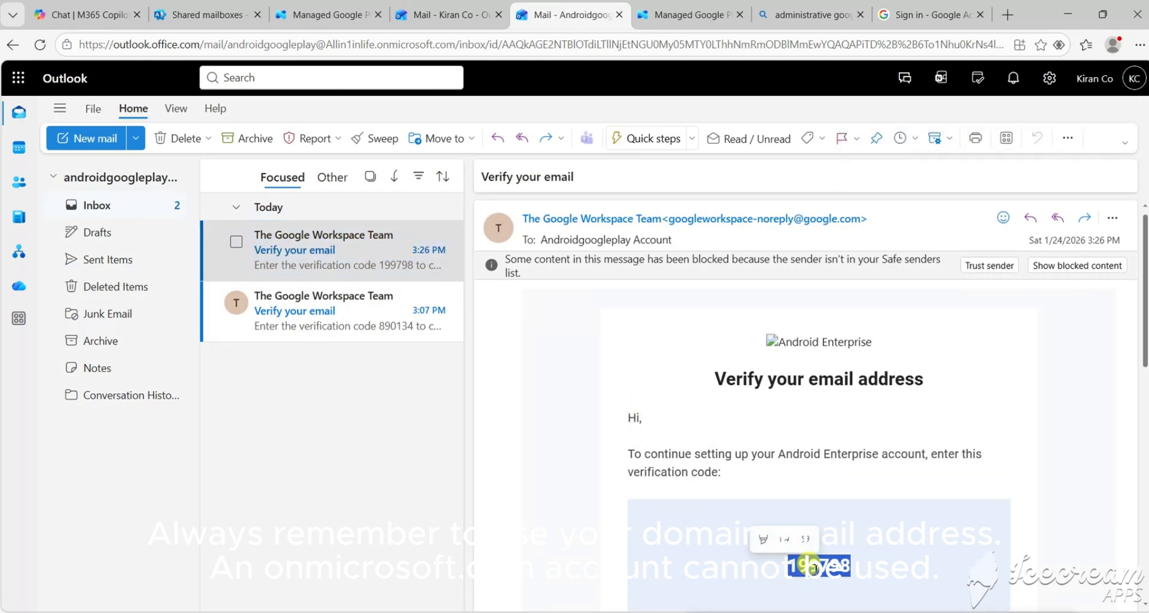
Return to the Google sign-up window, enter the emailed verification code and verify the email address
key(alt+Tab)
key(alt+Tab)
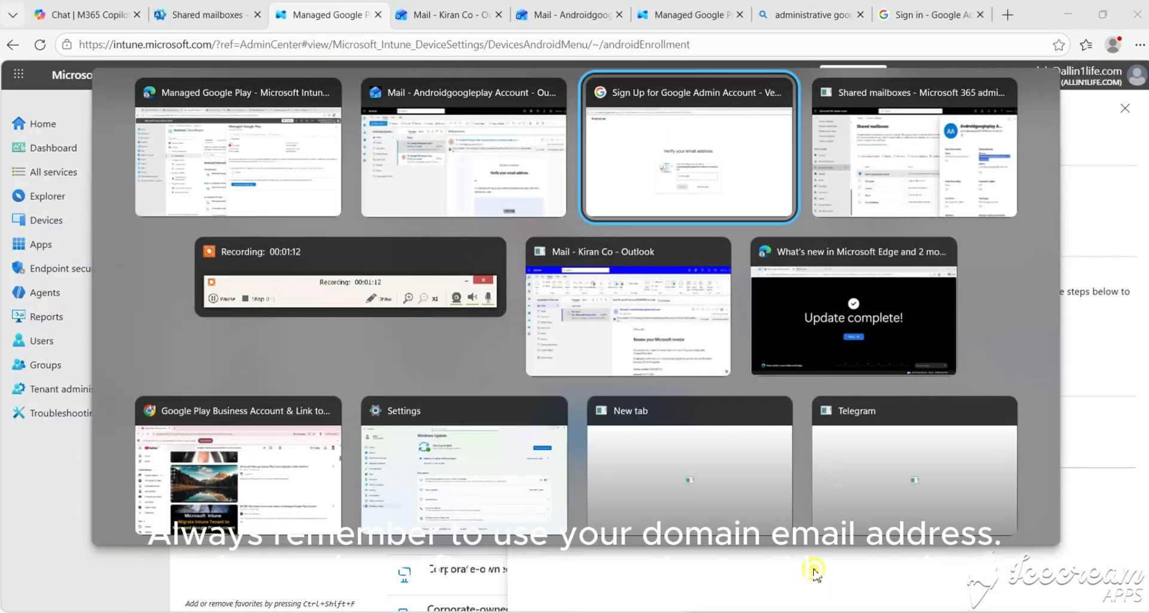
key(ctrl+v)
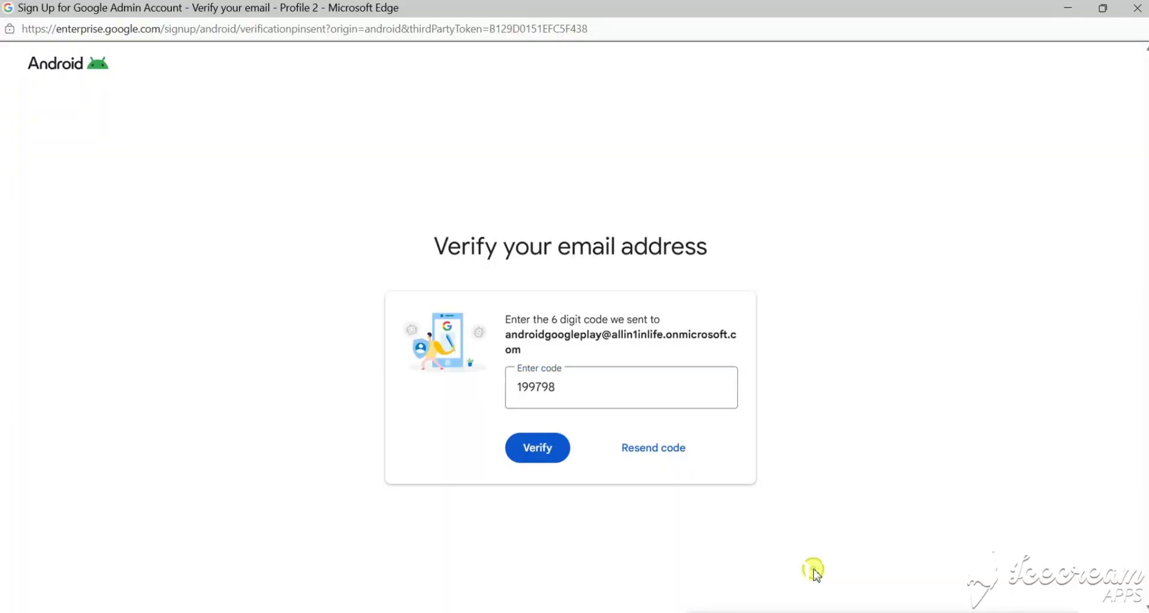
click(548, 450)
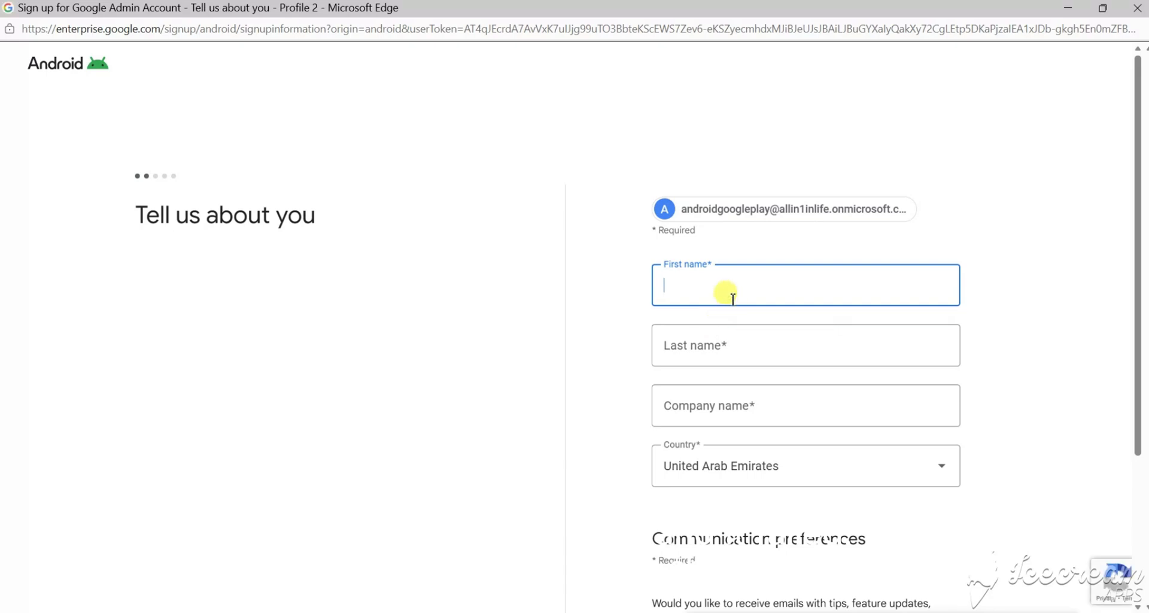
Enter first name Android, last name google play and company Allin1inlife.com, with United Arab Emirates as the country
text(Android)
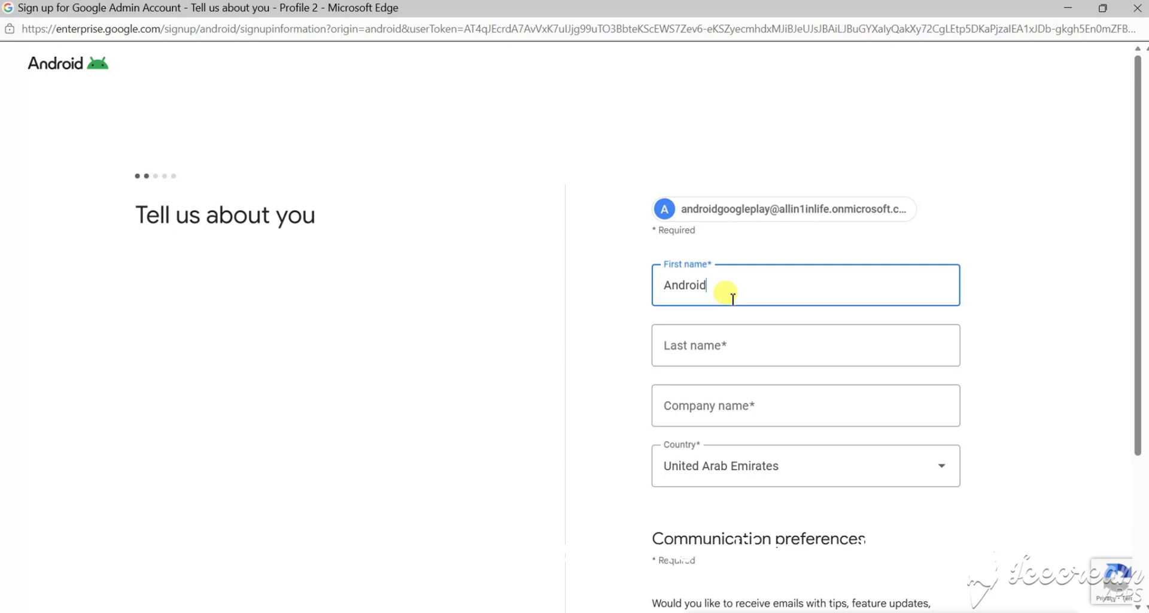
key(Tab)
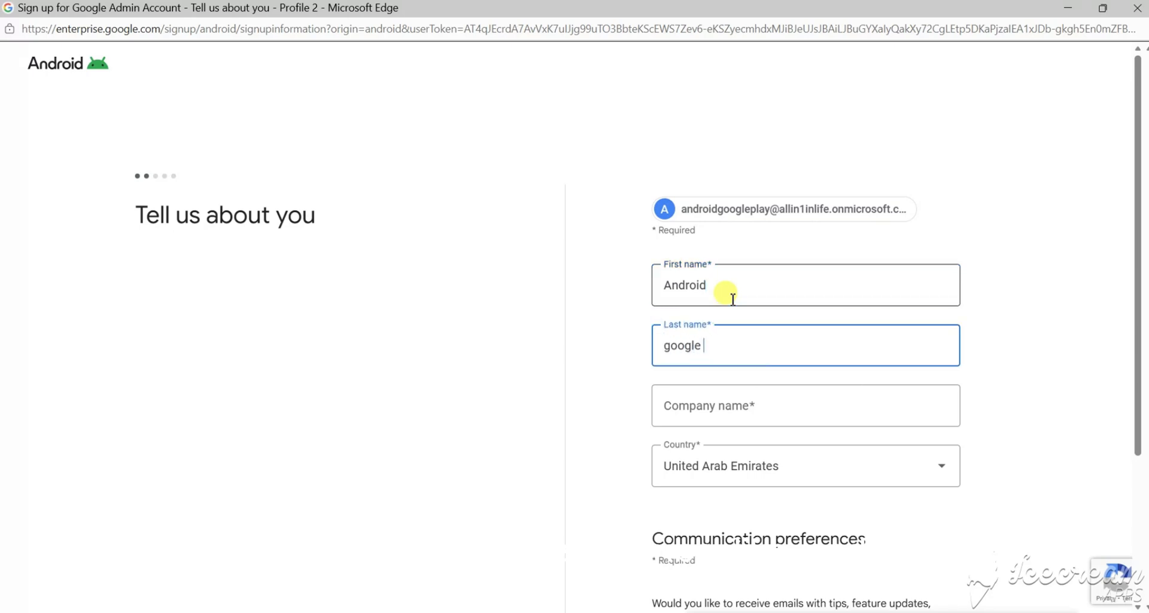
text(google play)
key(Tab)
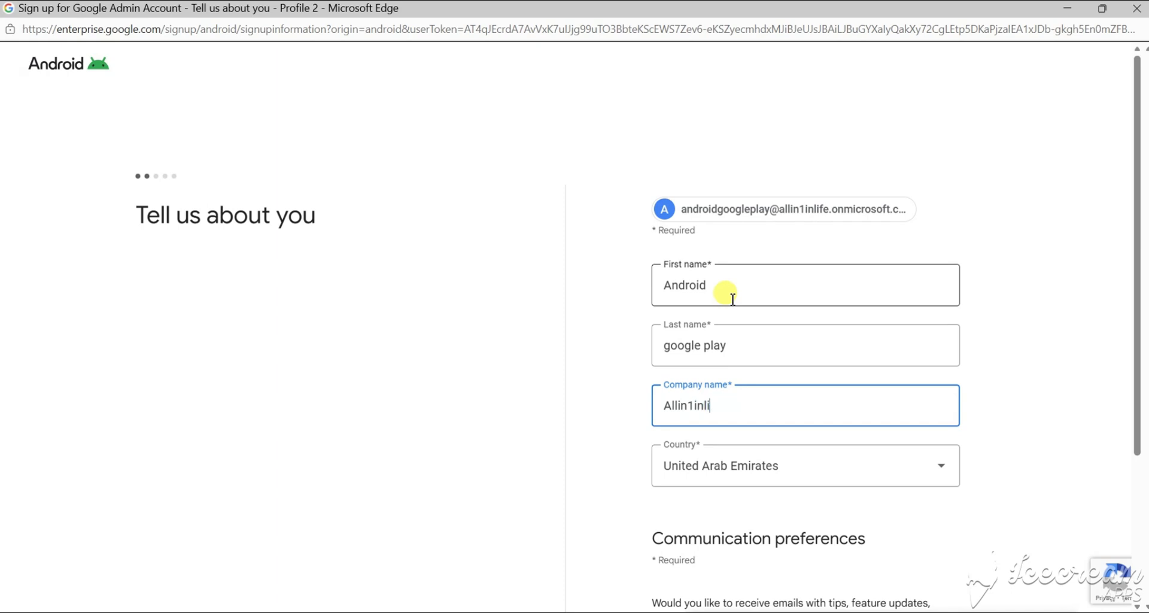
text(Allin1inlife.com)
key(Tab)
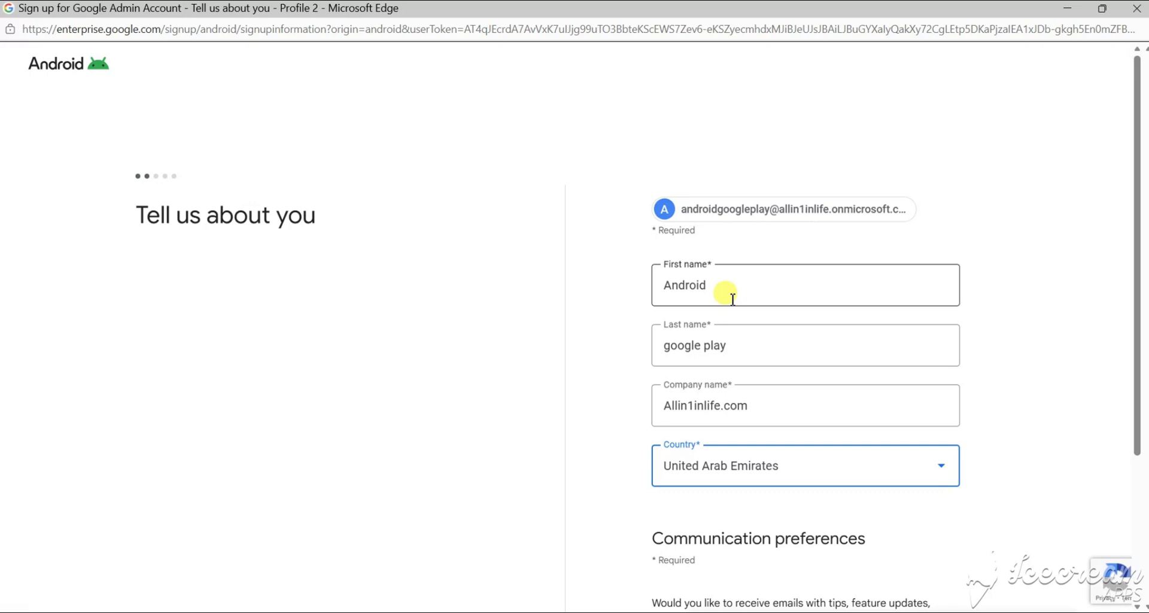
key(space)
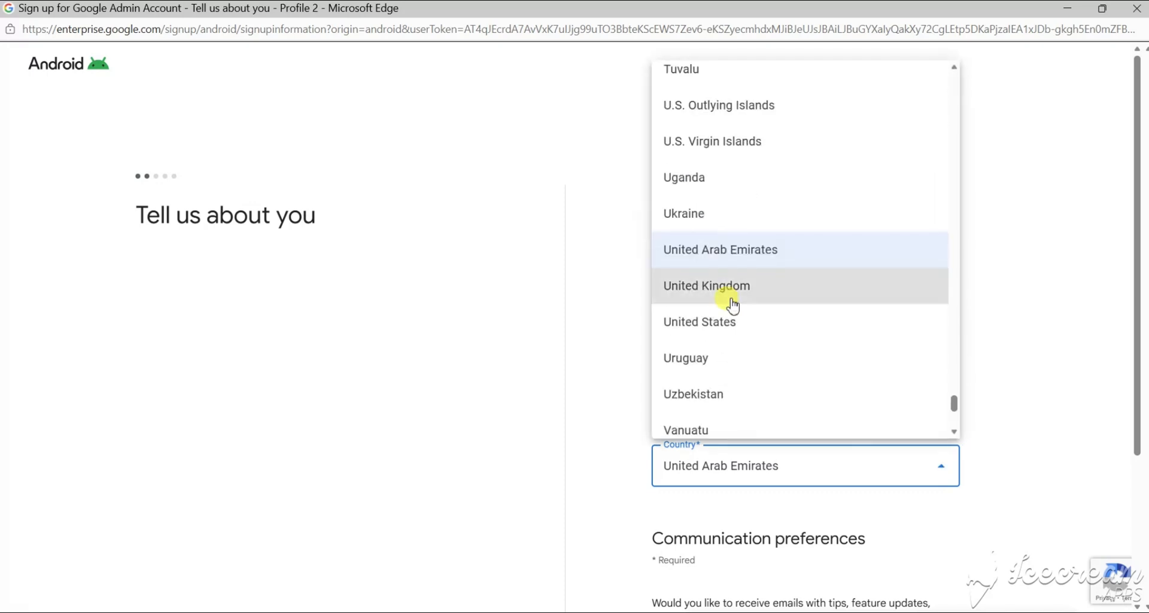
click(757, 256)
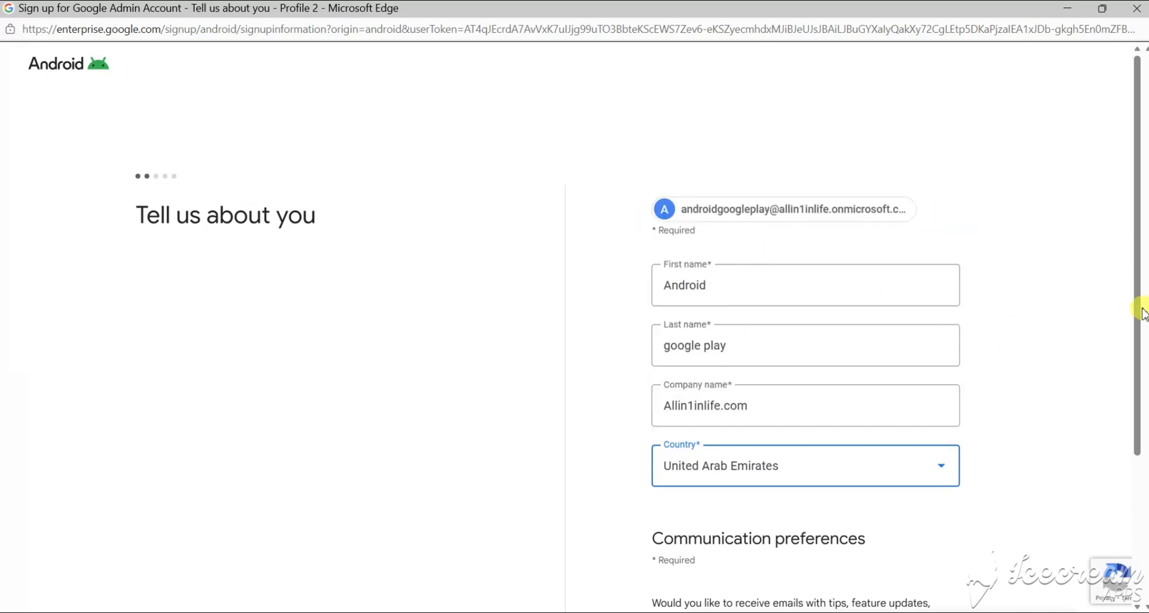
Opt in to emails with tips and offers, and continue with only the included Android Enterprise subscription
drag(1140, 314, 1140, 413)
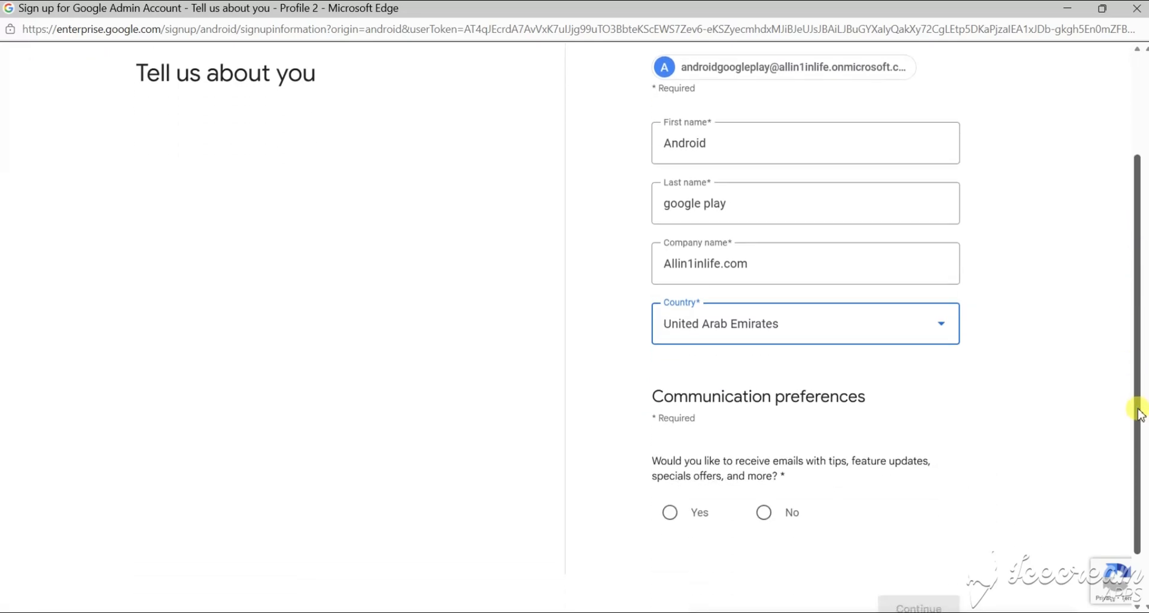
scroll(1137, 407, down, 1)
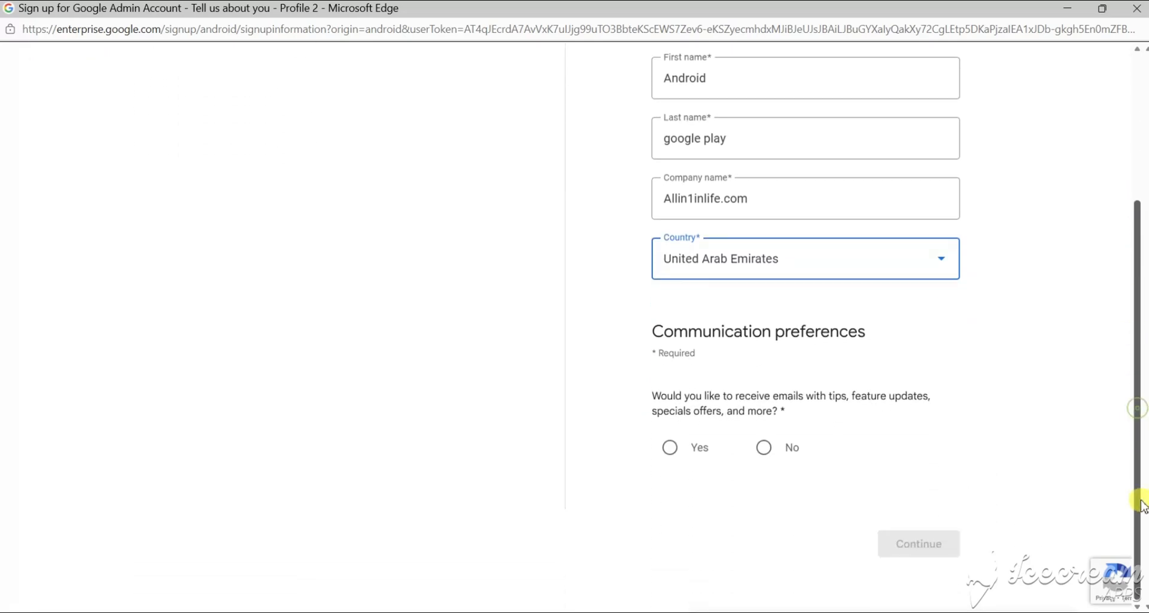
click(669, 449)
click(910, 546)
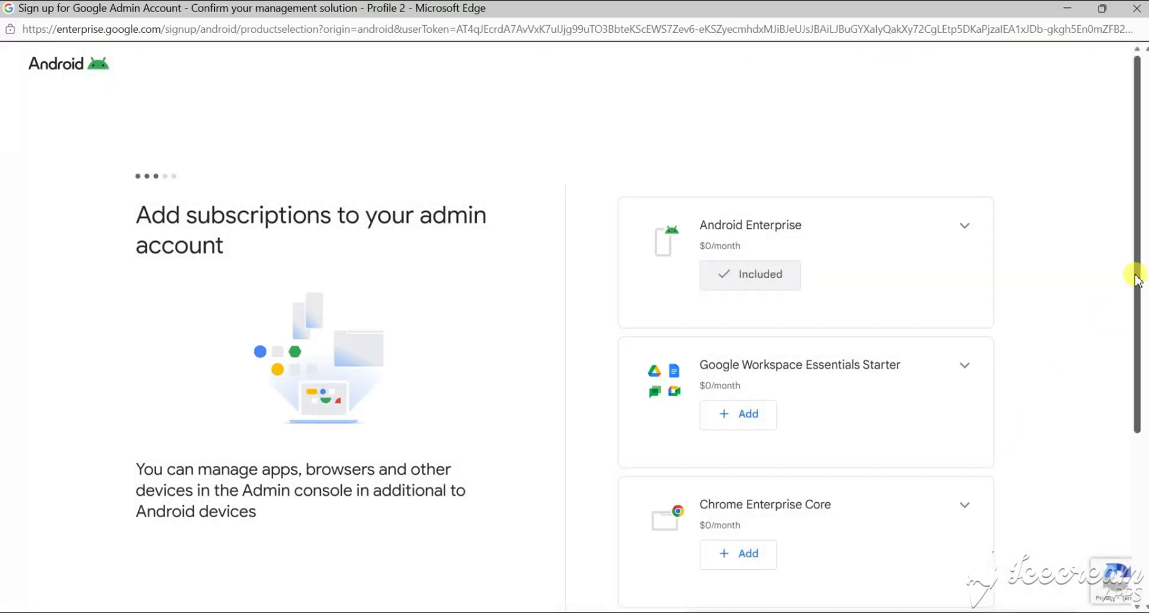
drag(1139, 278, 1132, 459)
click(963, 527)
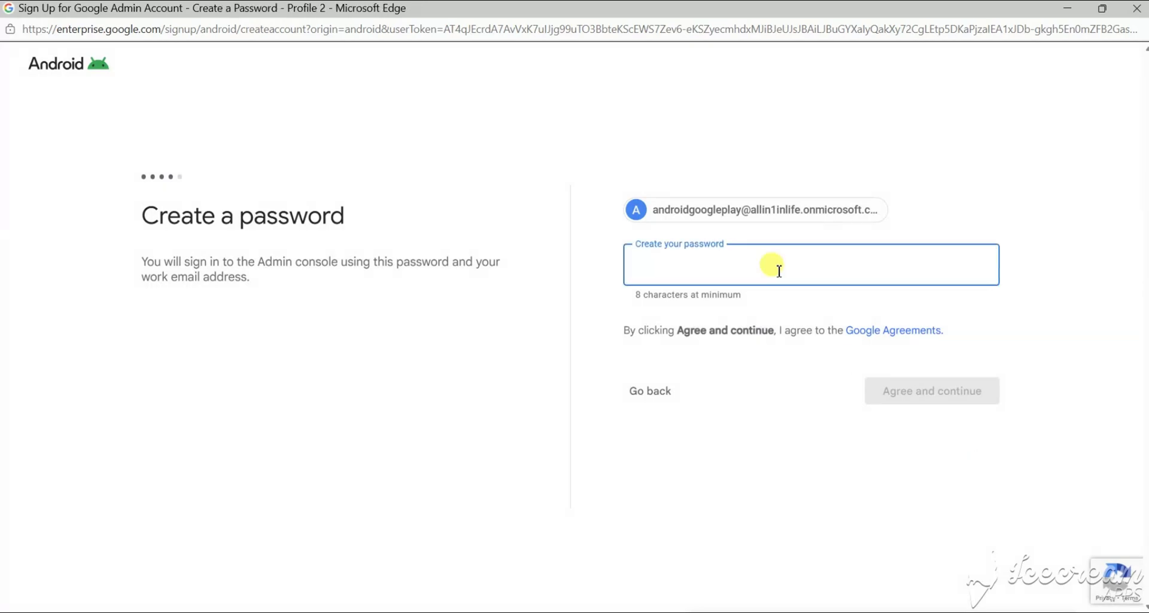
Create the admin account password and accept the Google Agreements
text(•••)
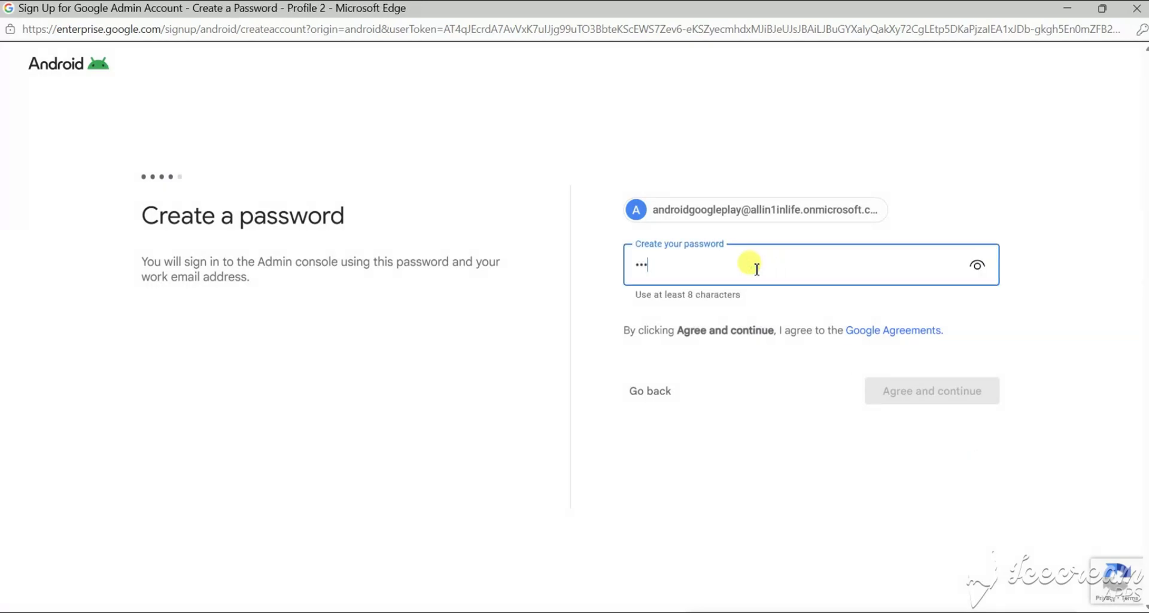
text(••••••)
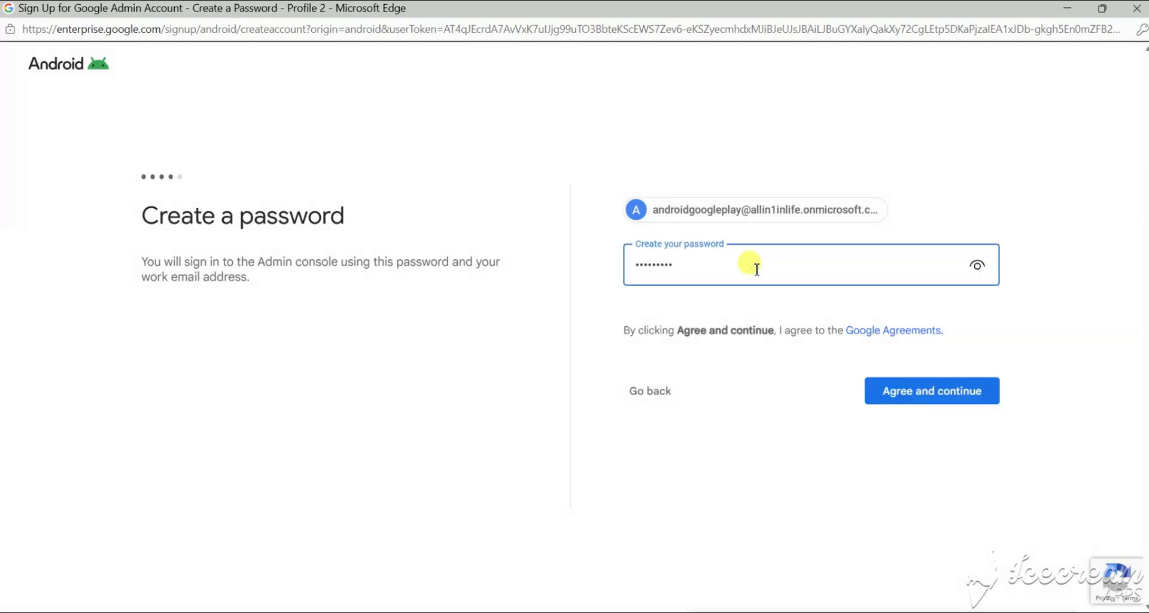
click(908, 392)
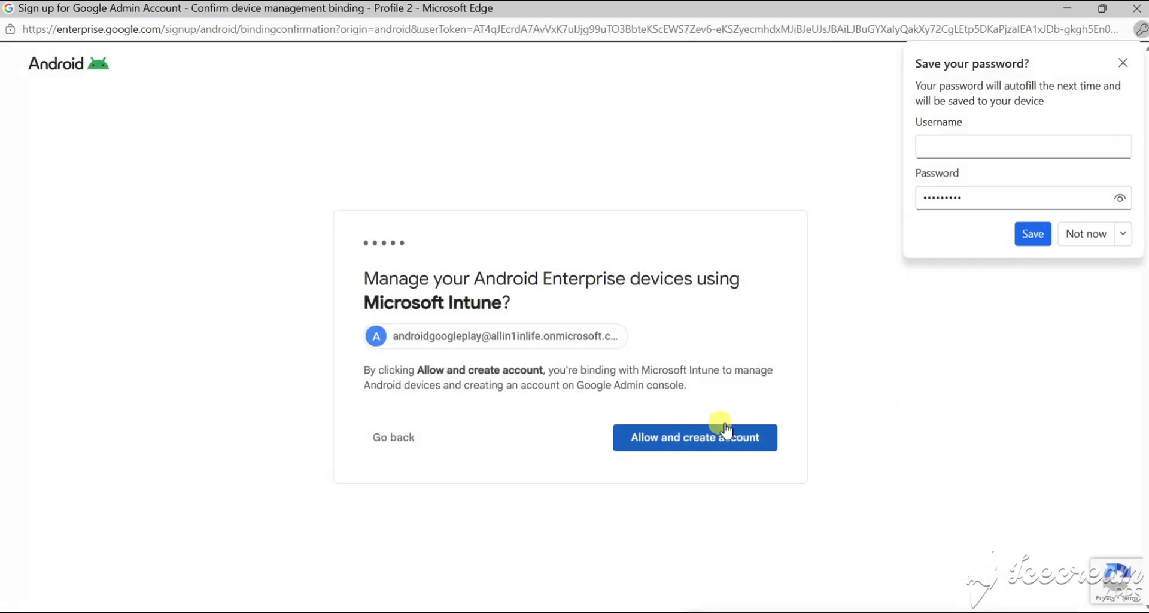
Allow Microsoft Intune to manage the Android Enterprise devices and create the account, dismissing the browser's offer to save the password
click(694, 443)
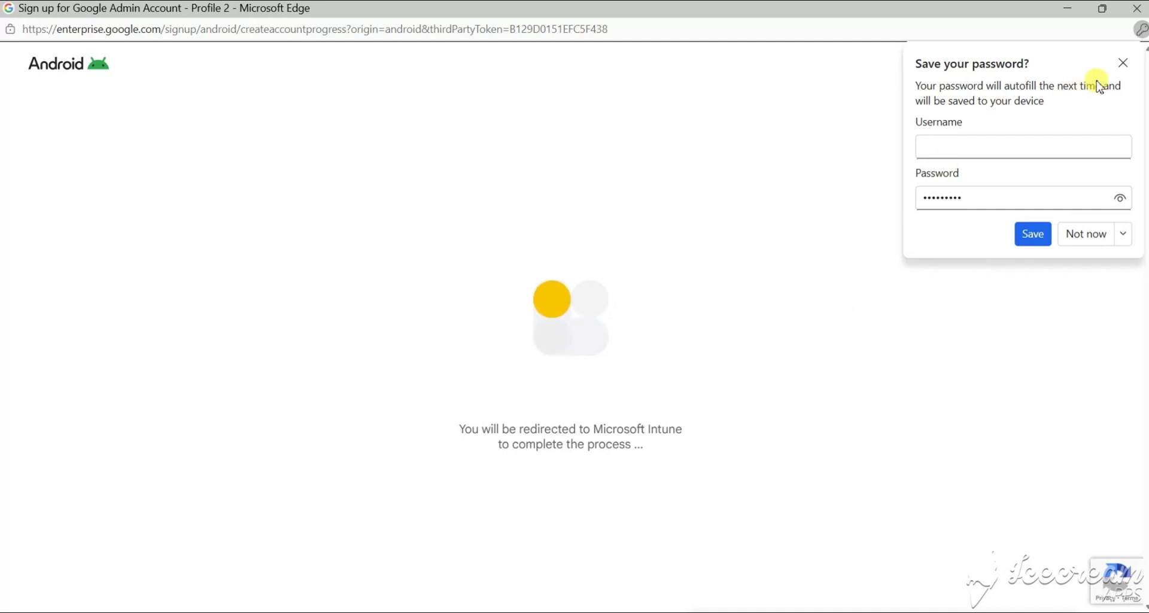
click(1116, 63)
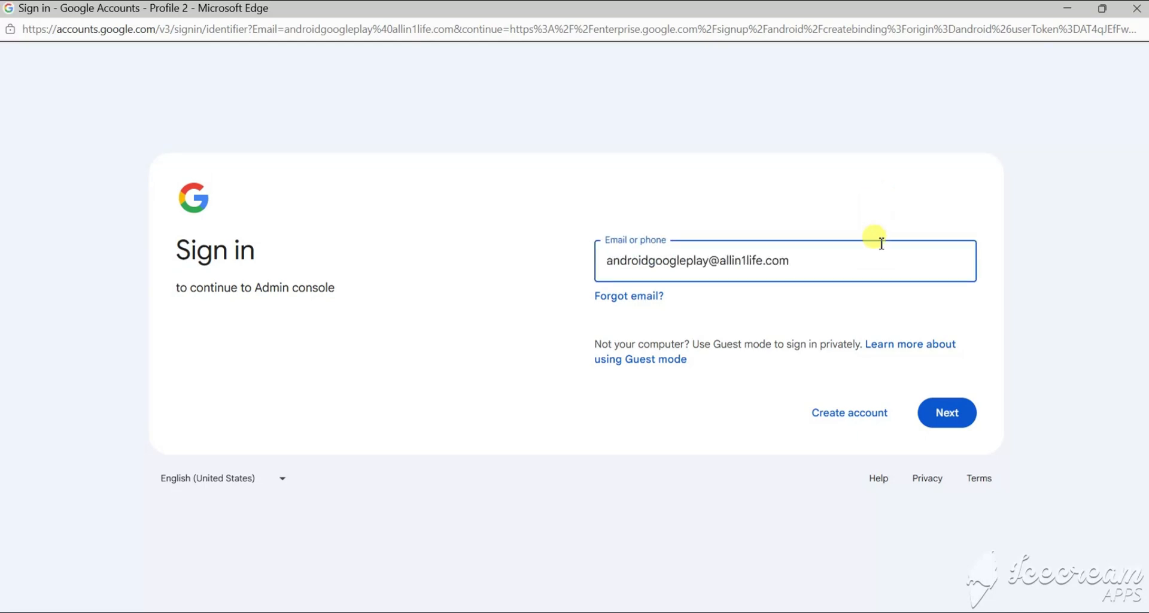
Sign in to the new Google admin account with its password, retrying the entry, and acknowledge the new account's welcome terms
click(937, 412)
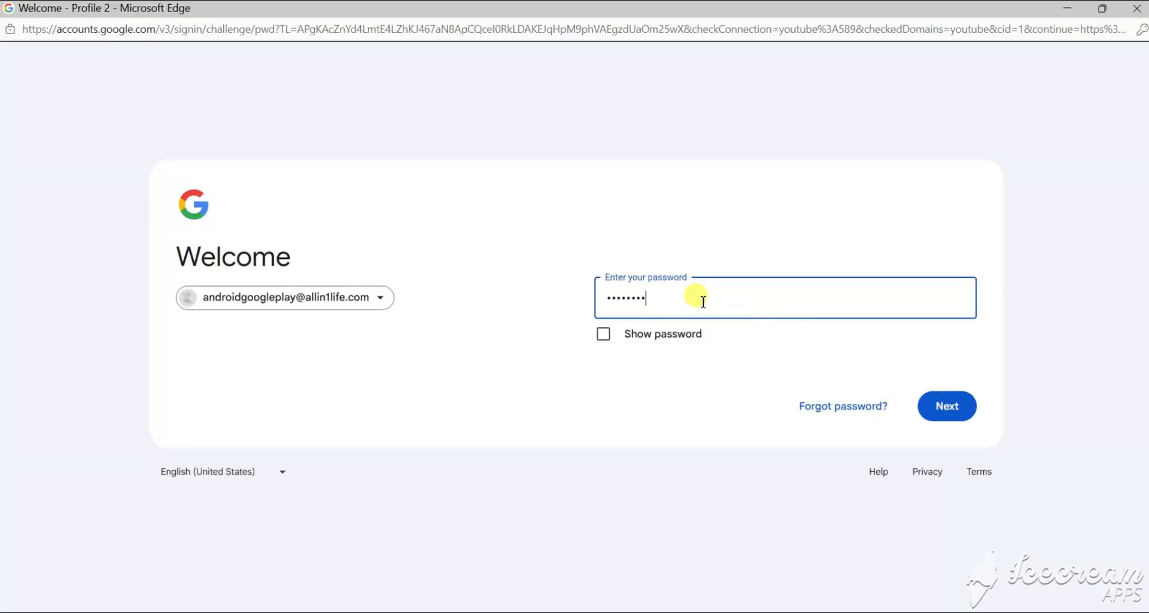
click(941, 404)
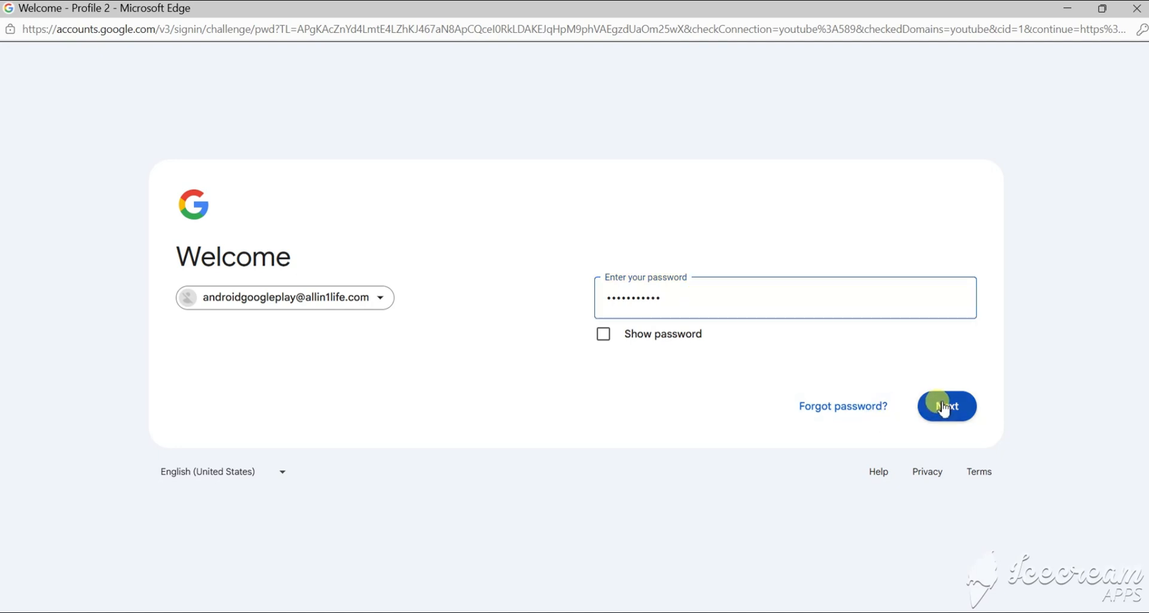
click(766, 291)
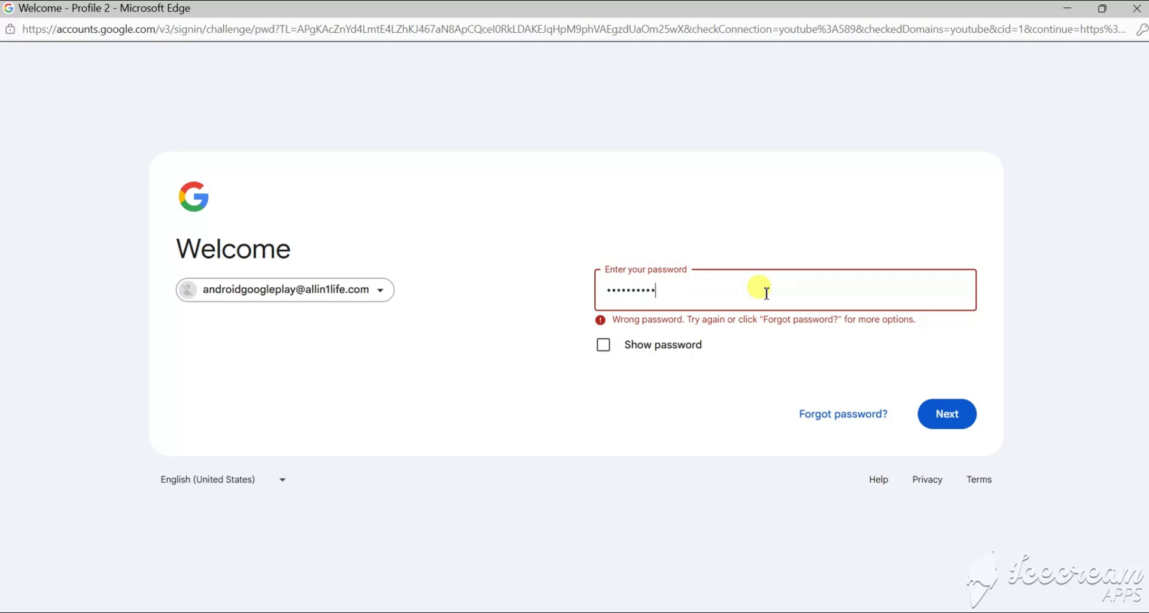
key(Return)
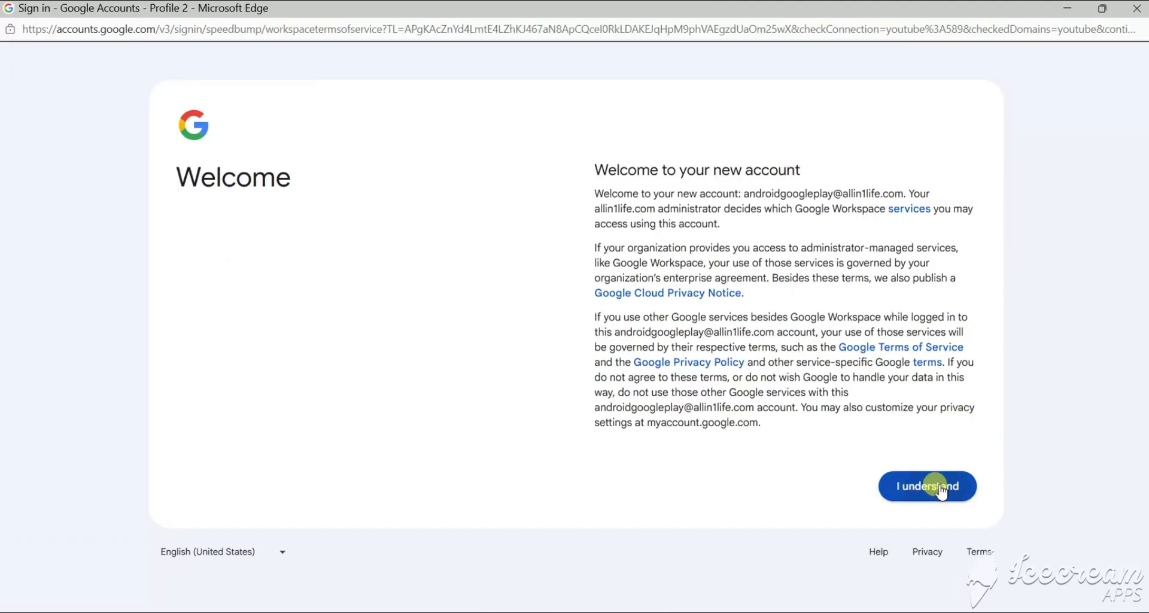
click(939, 485)
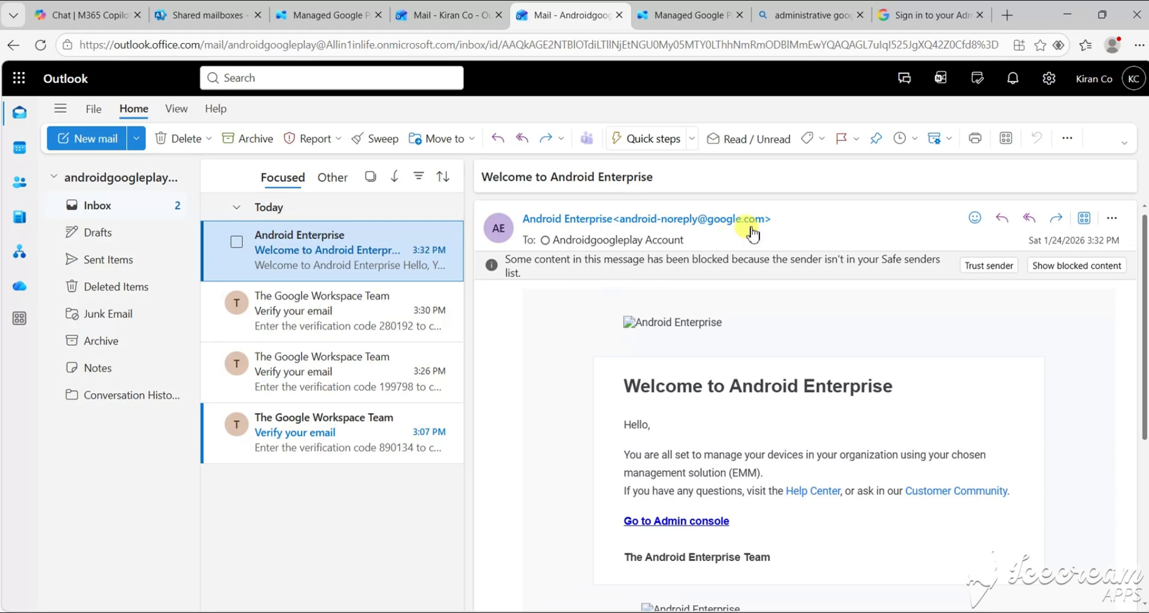
Review the Android Enterprise welcome email and check the Managed Google Play status in the Intune admin center, cancelling the site reload and dismissing the notification
drag(639, 386, 768, 422)
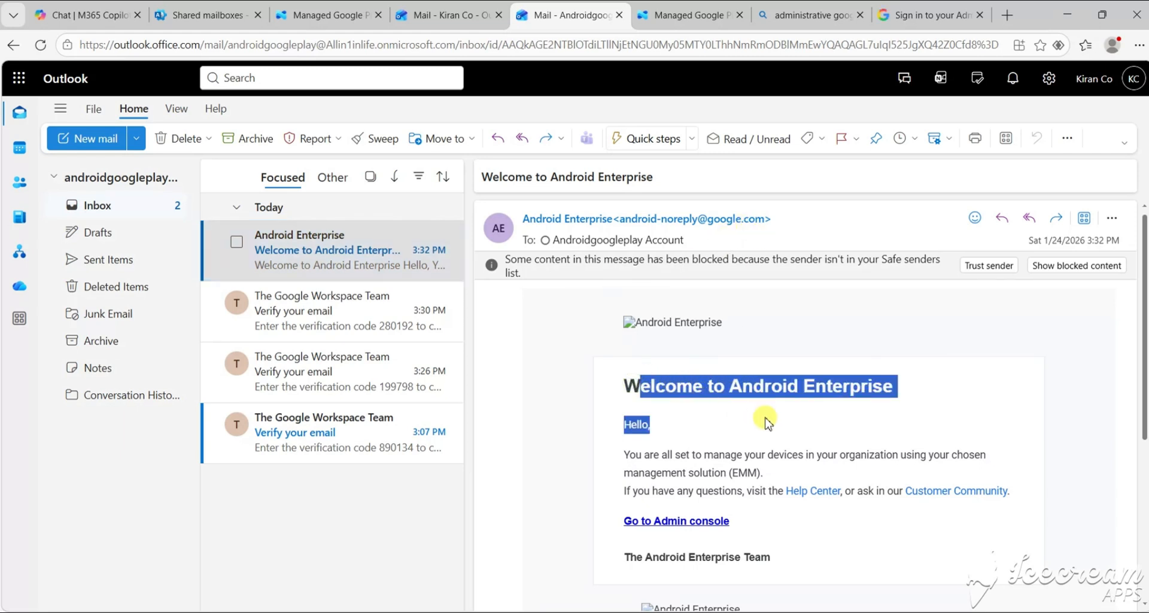
click(323, 15)
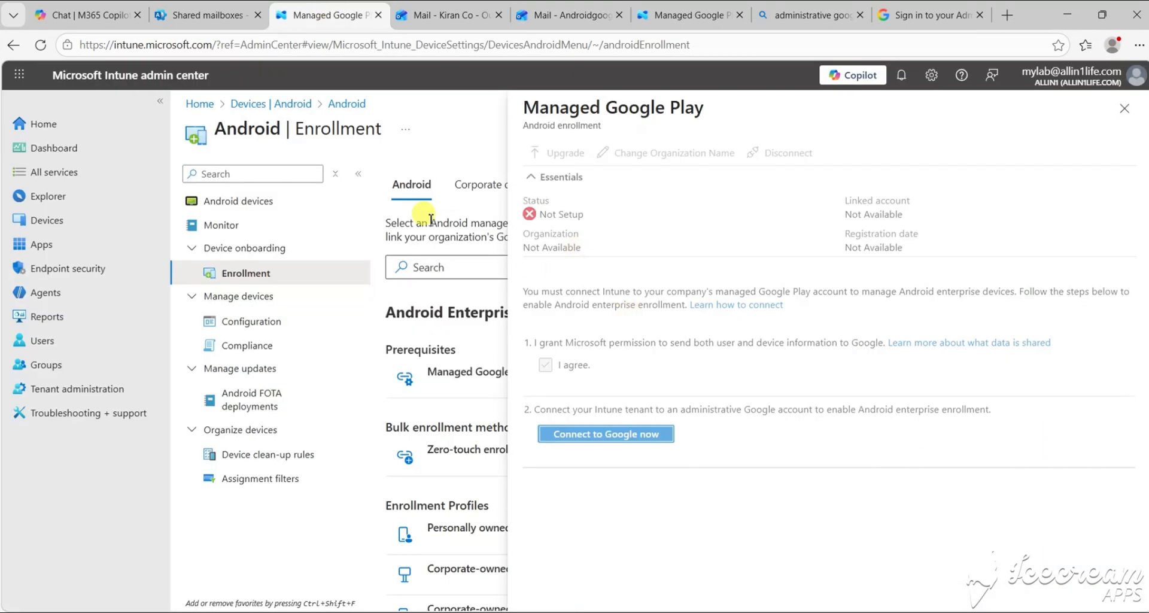
click(42, 45)
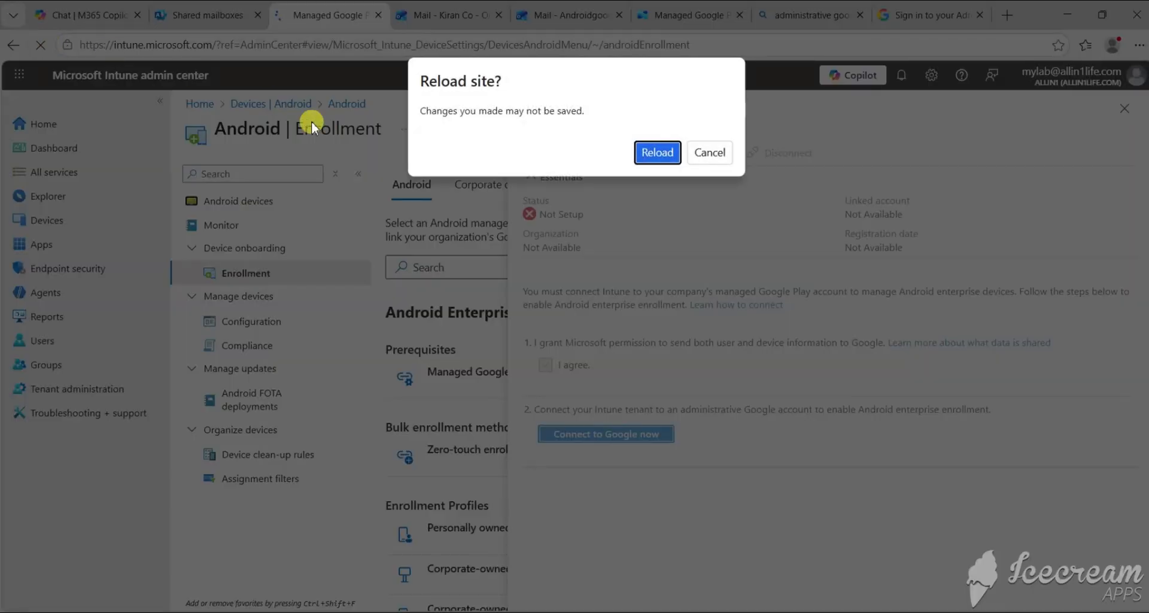
click(703, 153)
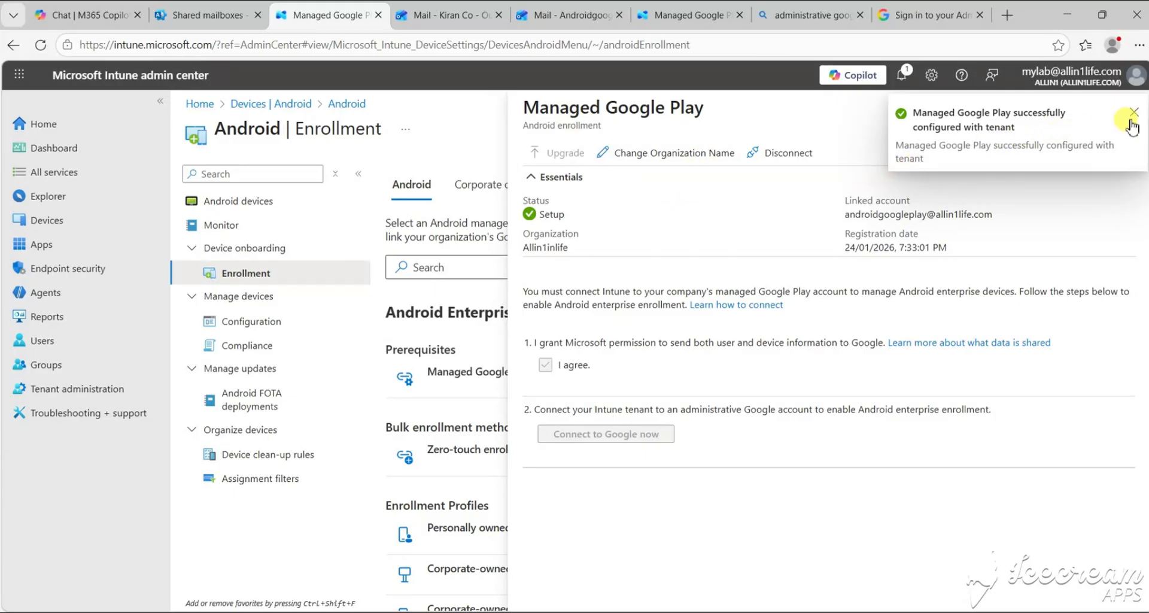
click(1024, 127)
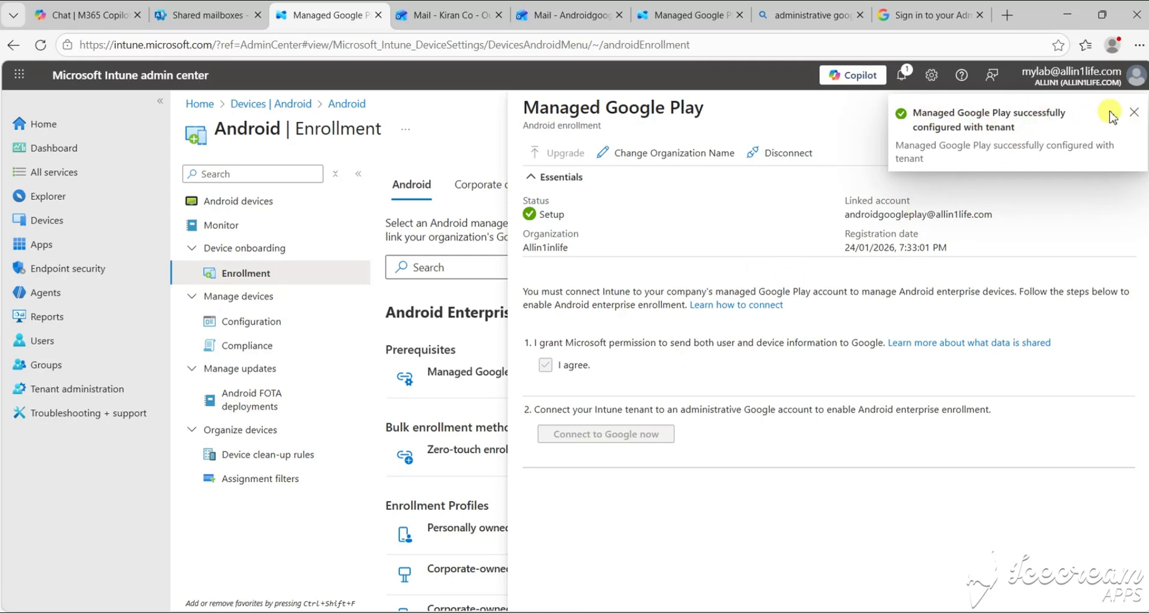
click(1134, 114)
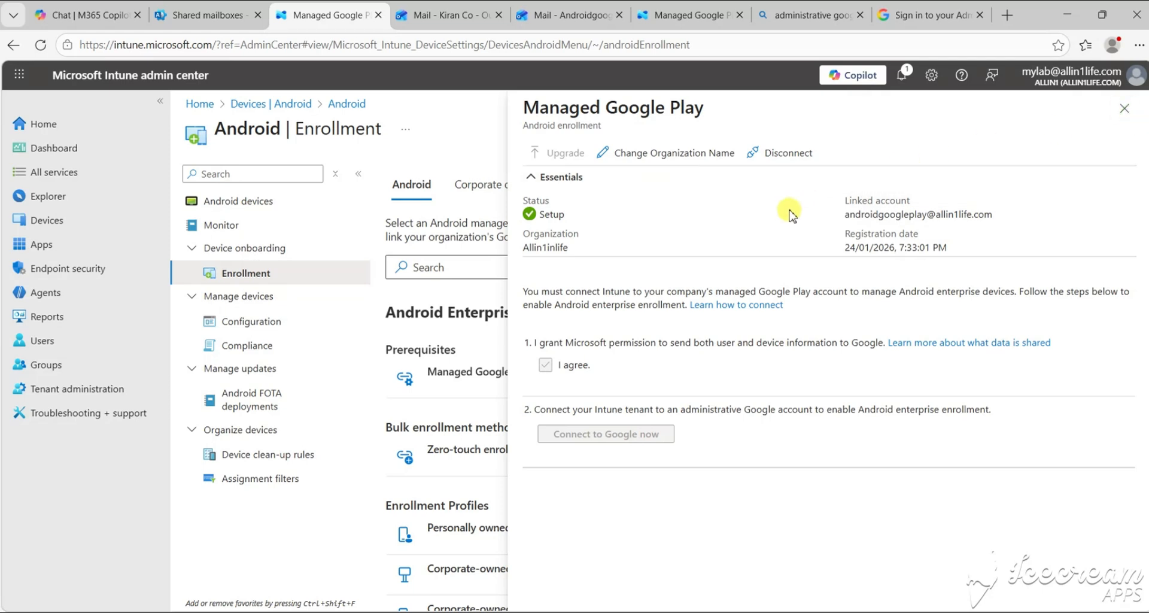